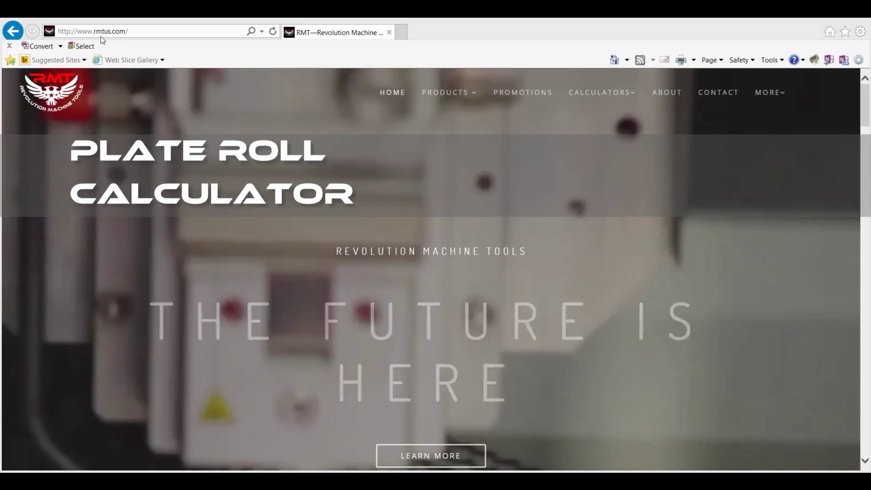
- Show the CALCULATORS dropdown menu on the rmtus.com homepage
mouse_move(593, 91)
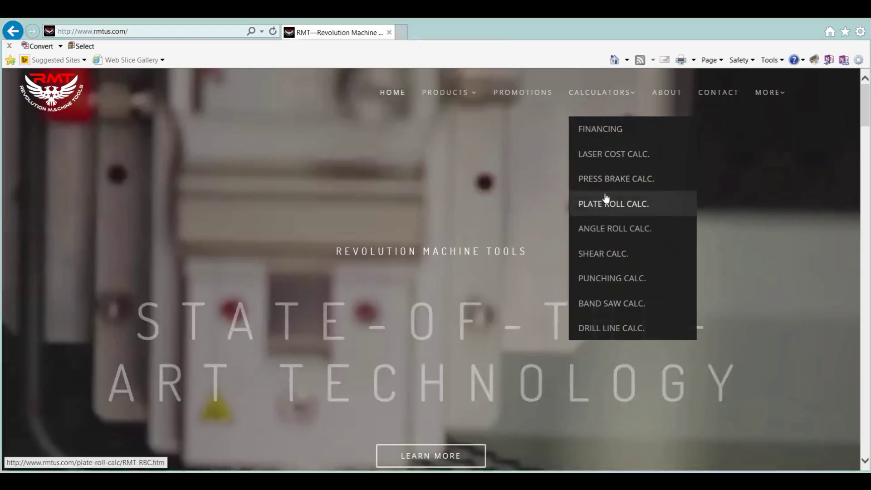
- Open the Plate Roll Calculator and select the R-GENIUS 10-1299 machine with 122" bending length
click(605, 200)
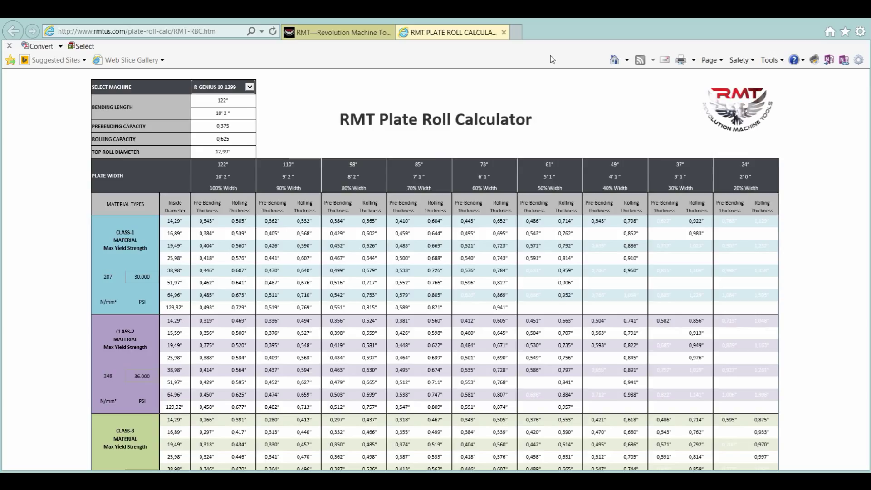
click(212, 90)
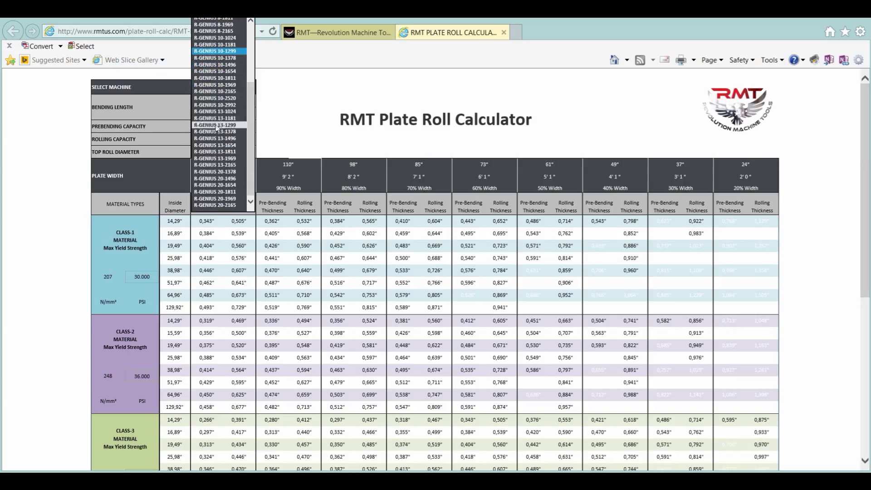
scroll(224, 164, up, 2)
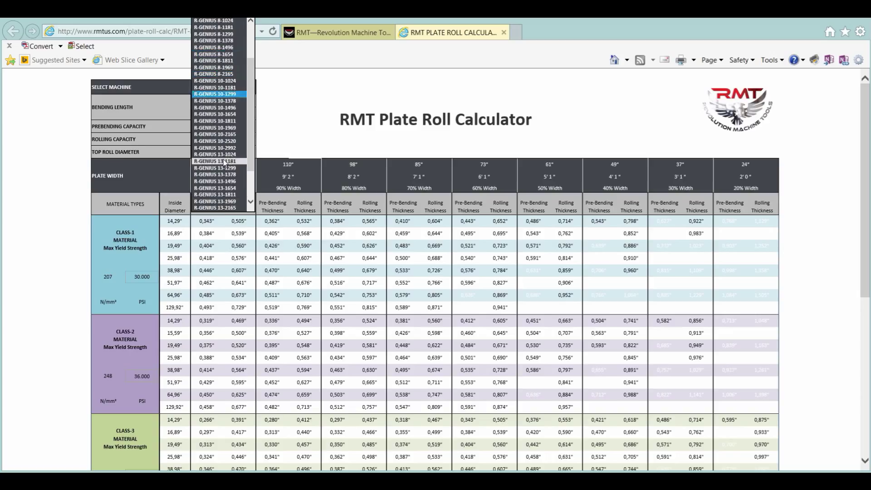
scroll(225, 164, up, 1)
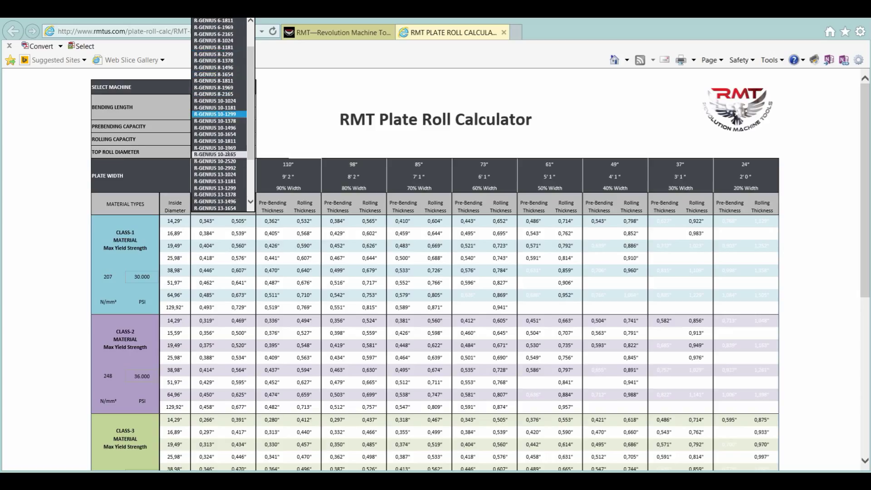
click(231, 115)
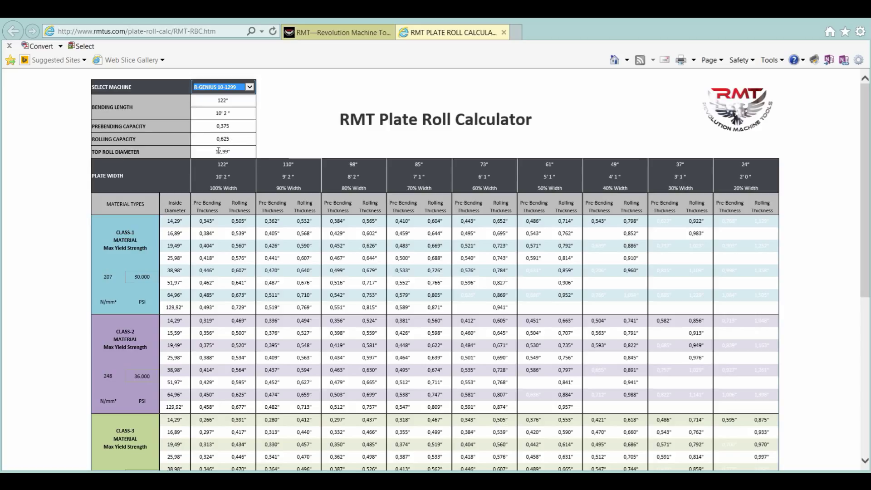
click(234, 153)
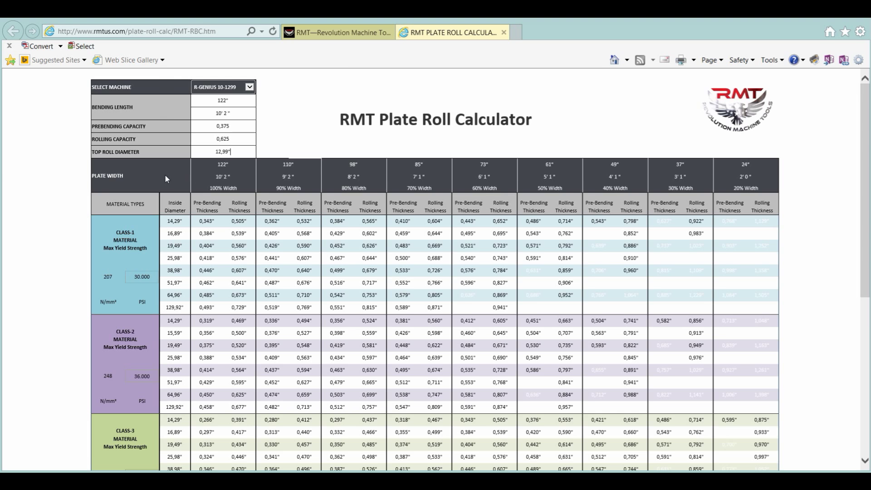
scroll(190, 176, down, 2)
scroll(217, 176, up, 2)
scroll(172, 161, down, 1)
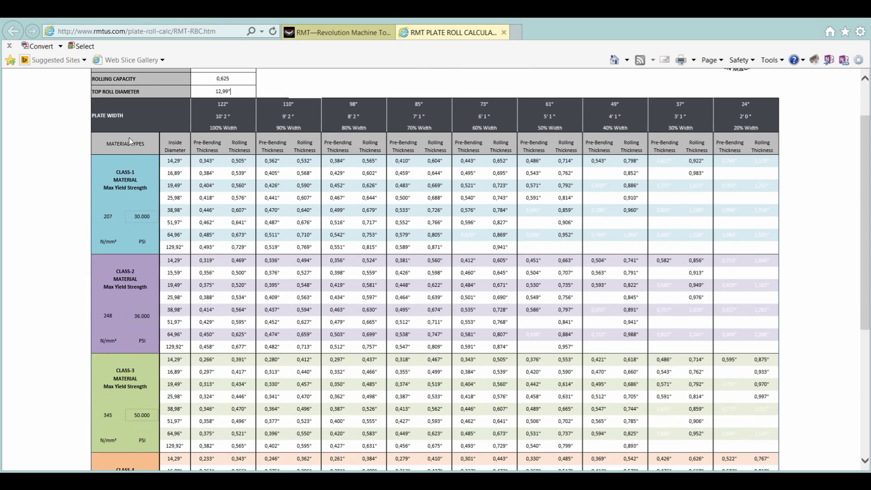
scroll(111, 291, down, 2)
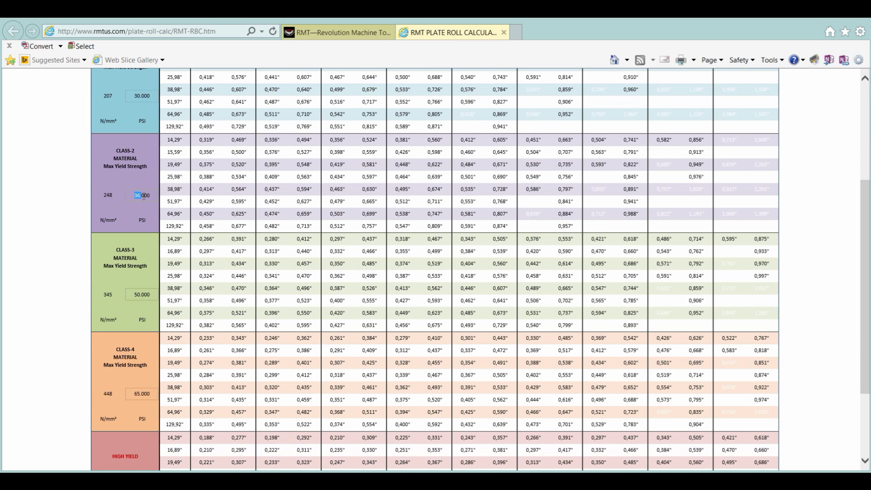
scroll(127, 211, down, 2)
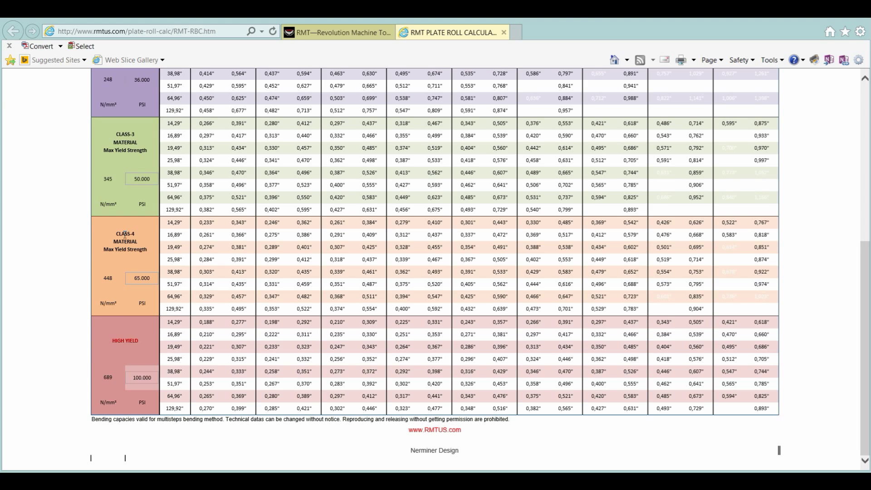
scroll(128, 222, up, 3)
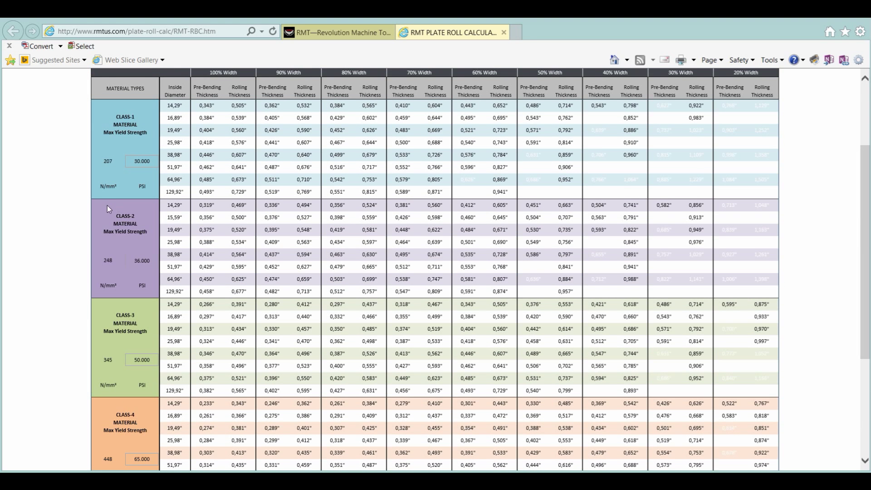
drag(107, 205, 164, 281)
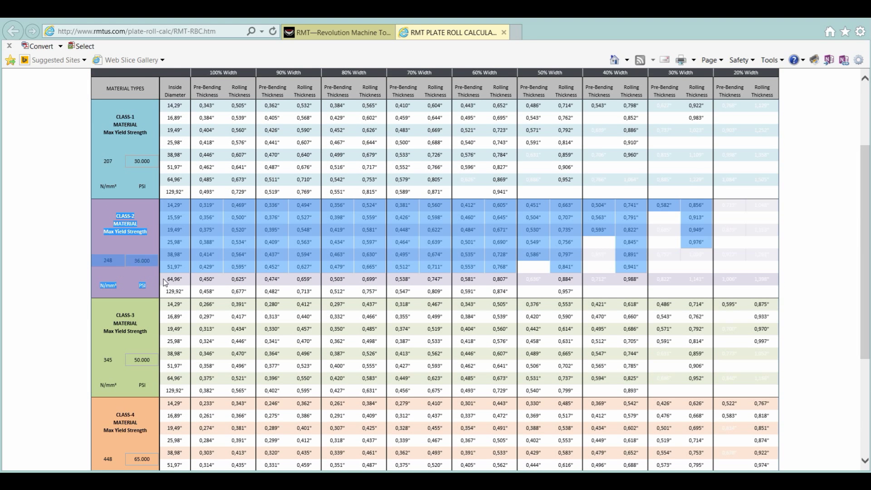
click(134, 261)
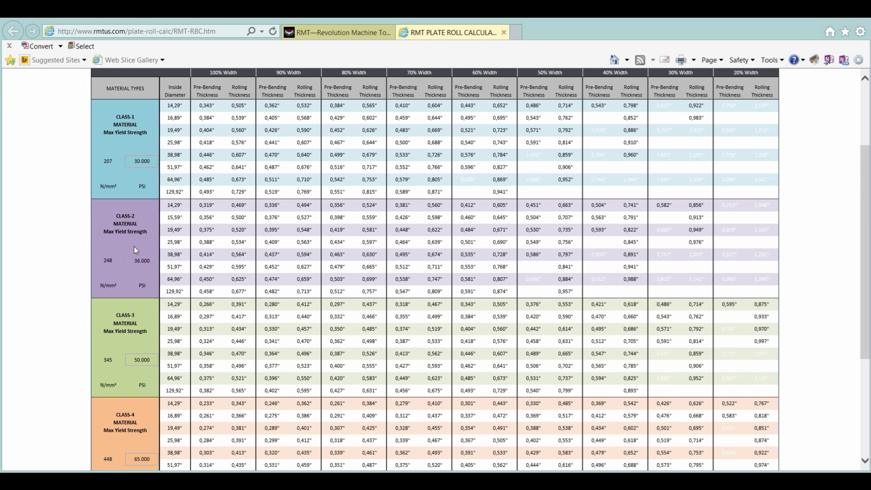
scroll(293, 119, up, 3)
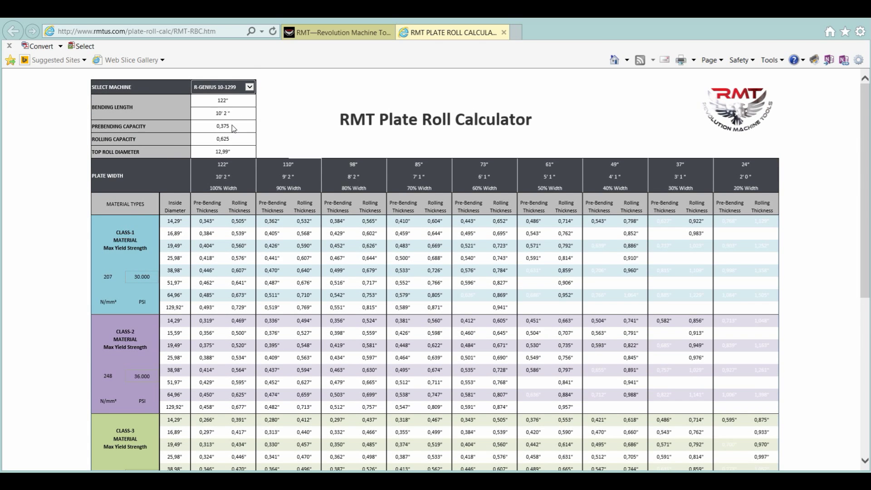
scroll(163, 130, down, 2)
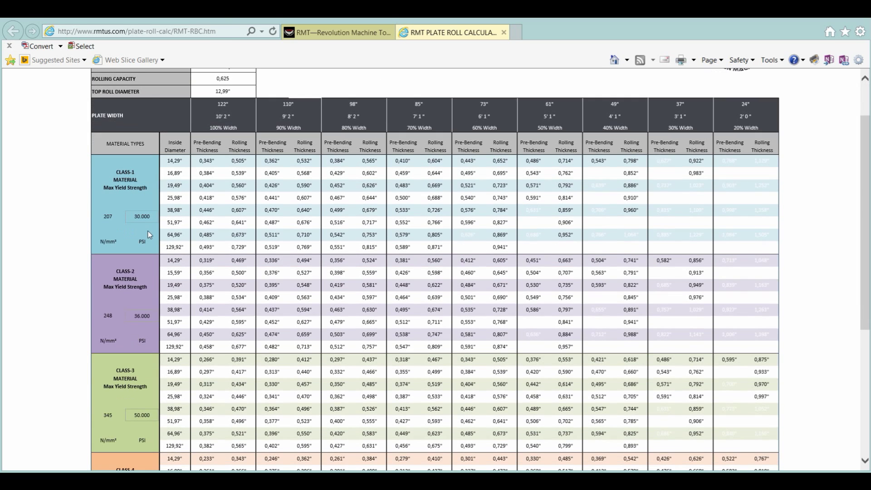
drag(215, 285, 199, 285)
drag(183, 285, 170, 286)
click(222, 290)
scroll(222, 289, up, 2)
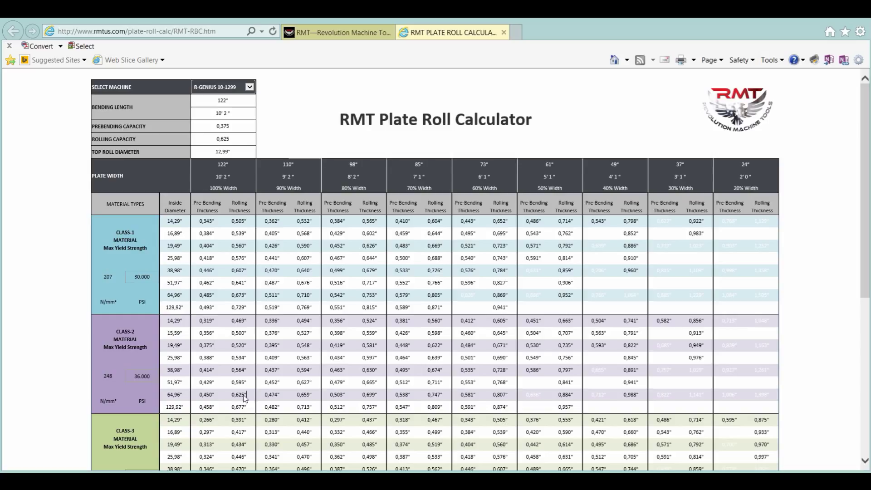
drag(250, 394, 166, 395)
click(181, 395)
scroll(248, 234, down, 4)
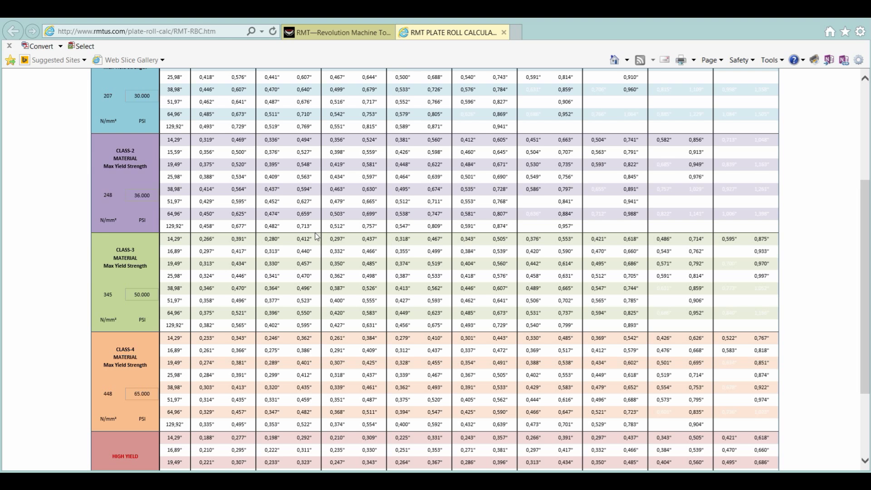
scroll(289, 255, down, 3)
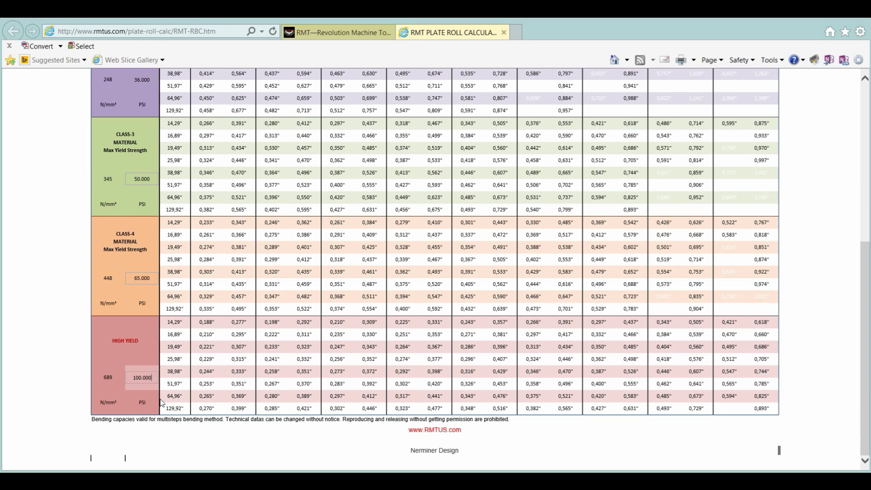
- Replace the High Yield PSI value with 160000, apply it, and return to the top roll diameter field
key(BackSpace)
key(BackSpace)
key(BackSpace)
key(BackSpace)
key(BackSpace)
text(160000)
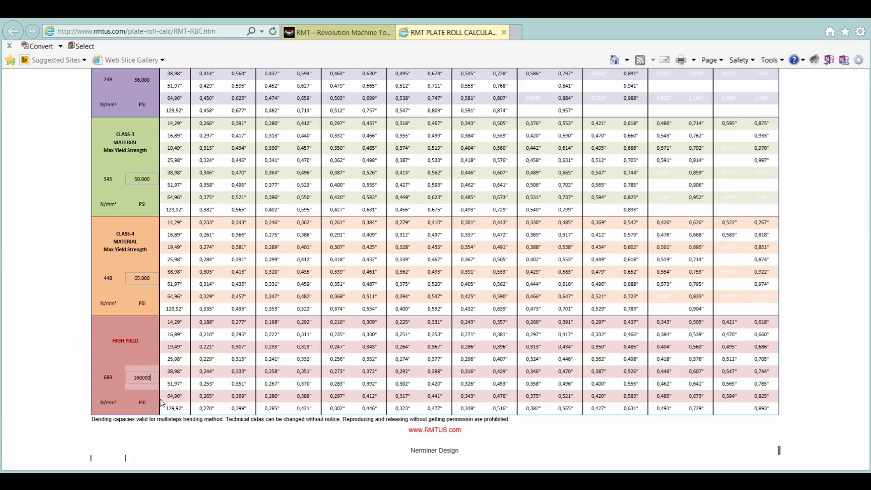
click(138, 402)
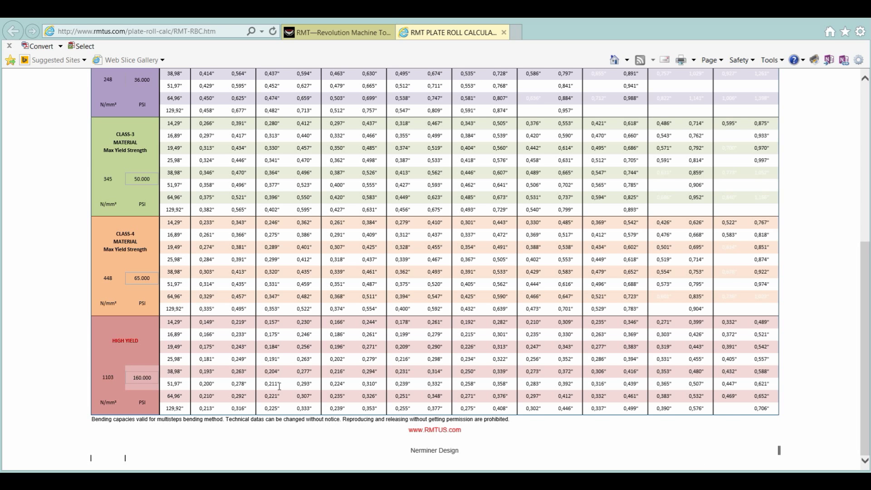
scroll(318, 354, up, 1)
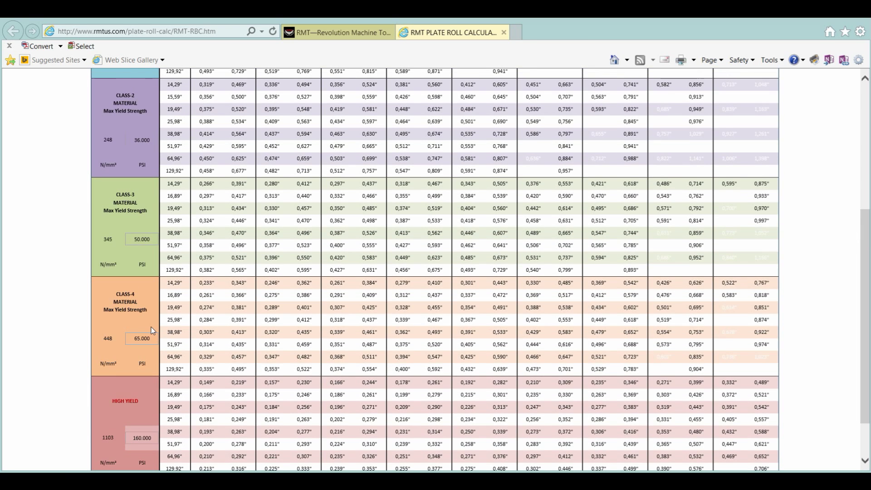
scroll(152, 330, up, 4)
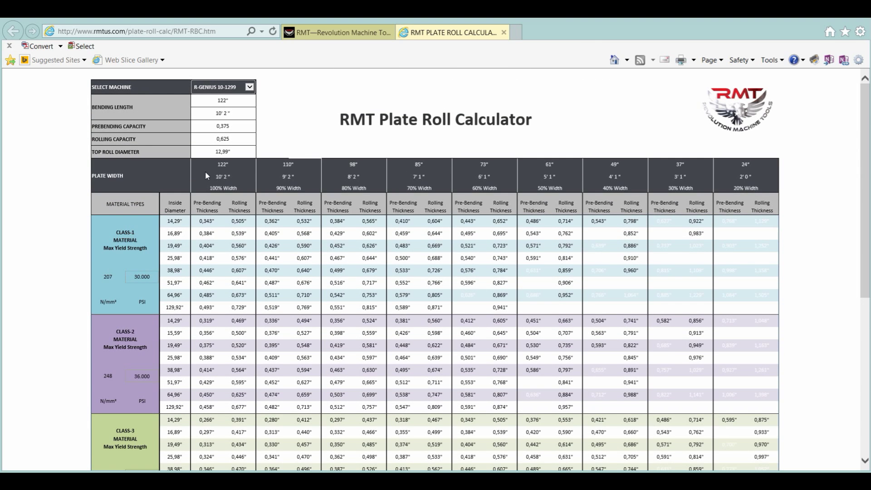
click(237, 153)
- Select R-GENIUS 10-2992, giving 2,750 prebending, 3,500 rolling capacity and 29,92" top roll
click(250, 87)
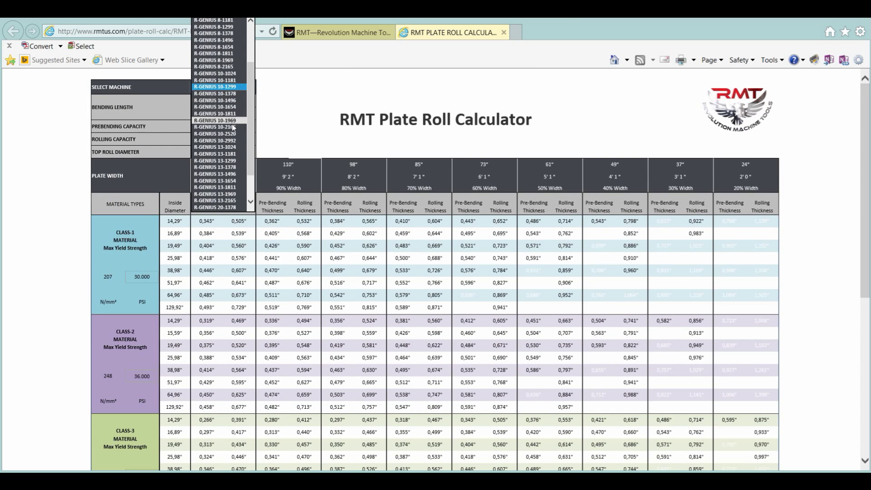
click(235, 140)
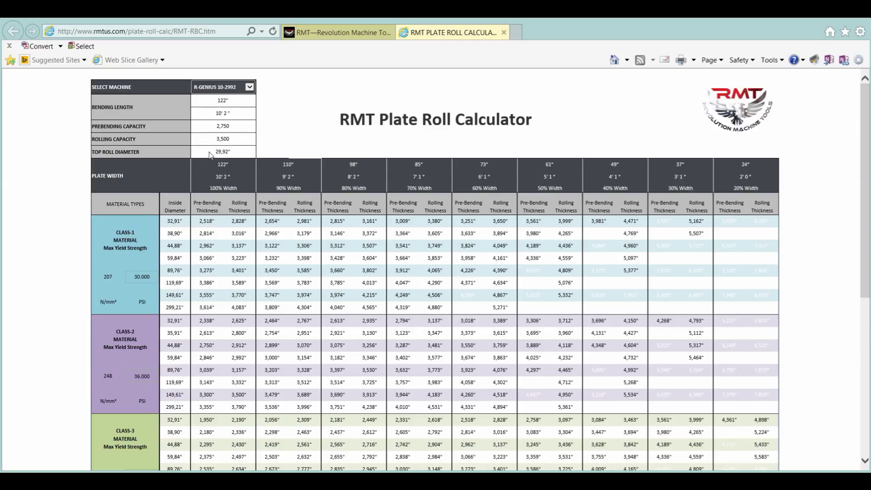
click(228, 151)
scroll(240, 137, down, 4)
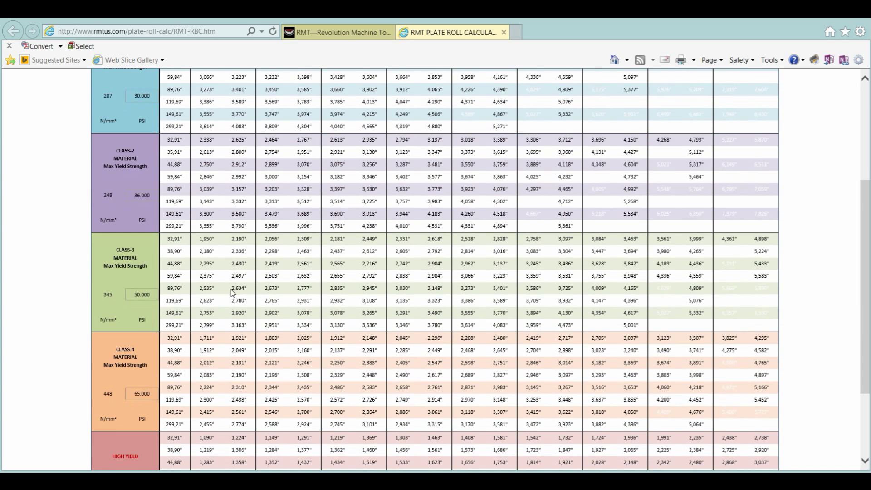
scroll(222, 207, up, 1)
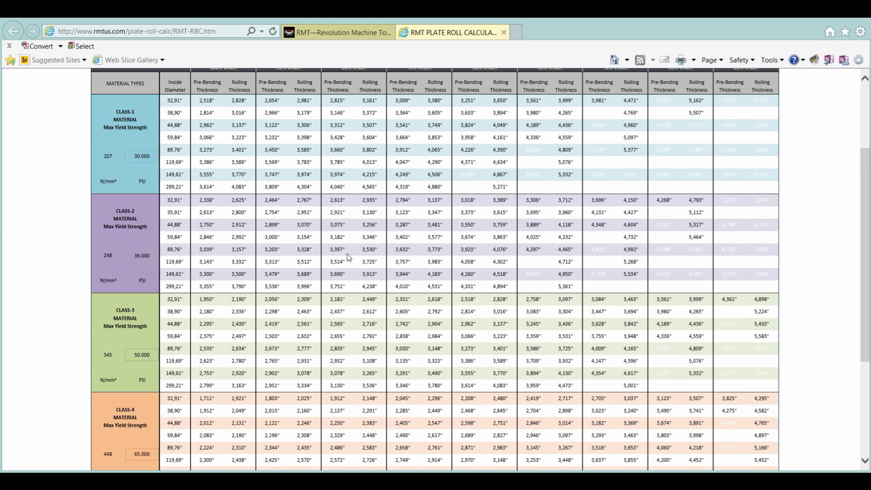
scroll(419, 263, down, 4)
scroll(317, 181, up, 4)
scroll(127, 408, down, 2)
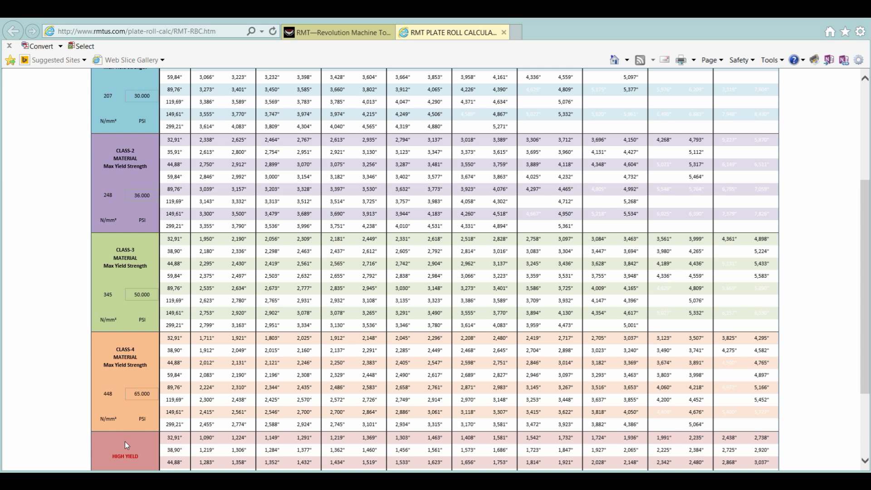
scroll(210, 433, up, 5)
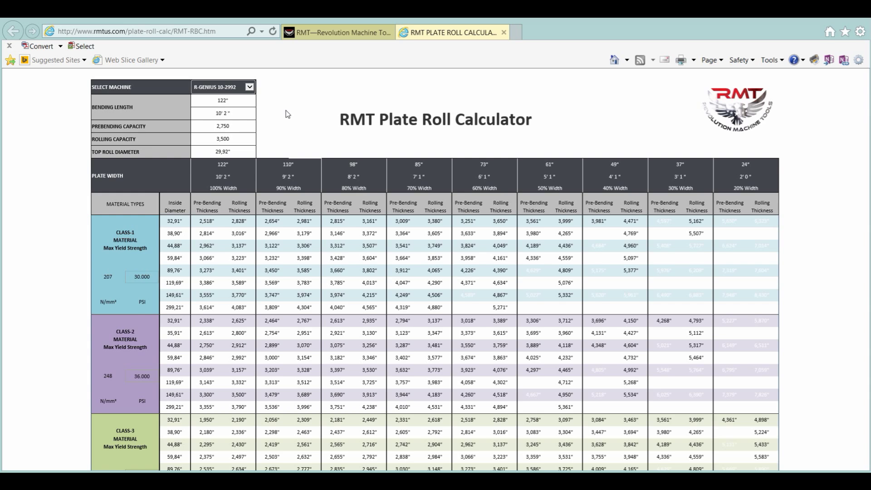
scroll(449, 390, down, 7)
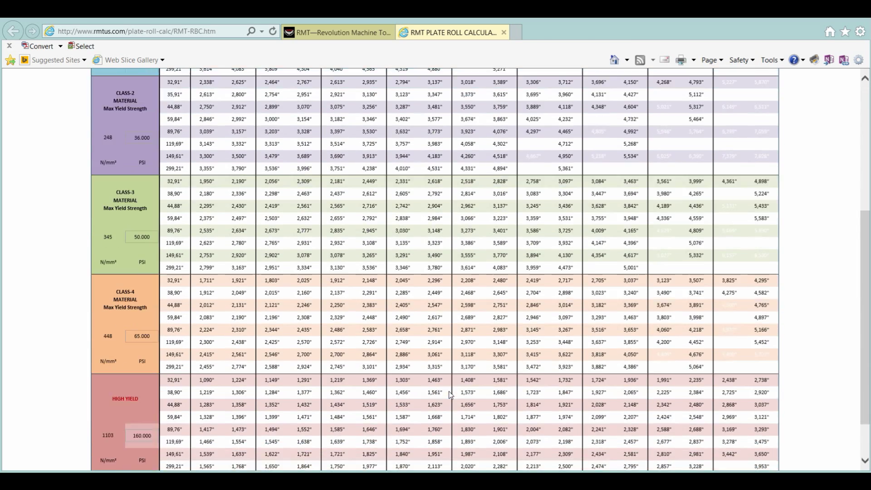
scroll(353, 369, up, 7)
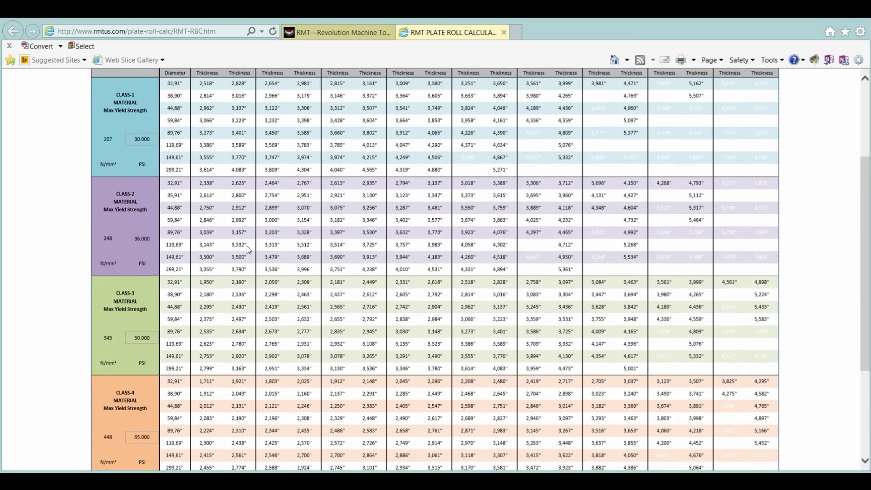